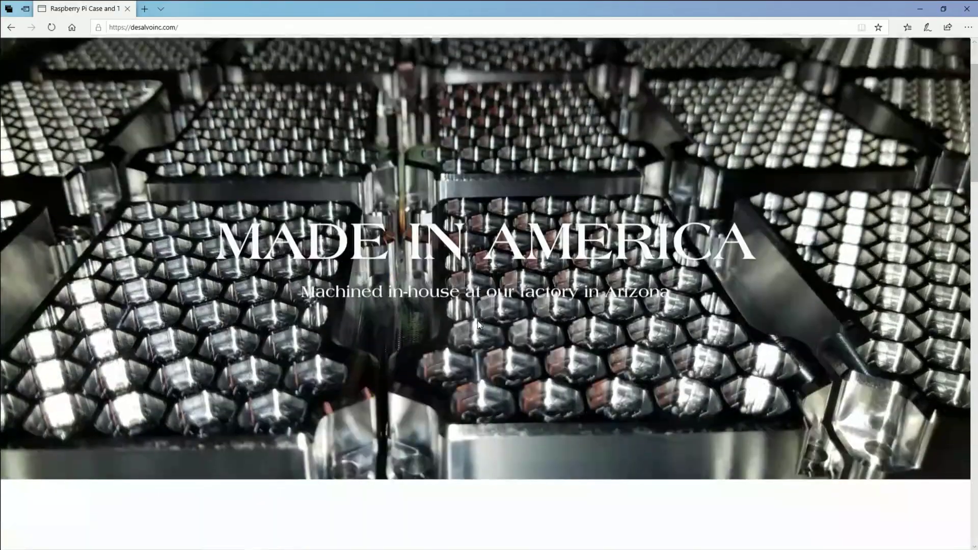
Browse the desalvoinc.com site, viewing the Raspberry Pi 4 Case description, its alternate and kit photos, and the case collection.
scroll(479, 325, "down", 5)
scroll(479, 325, "up", 5)
left_click_drag(347, 292, 669, 294)
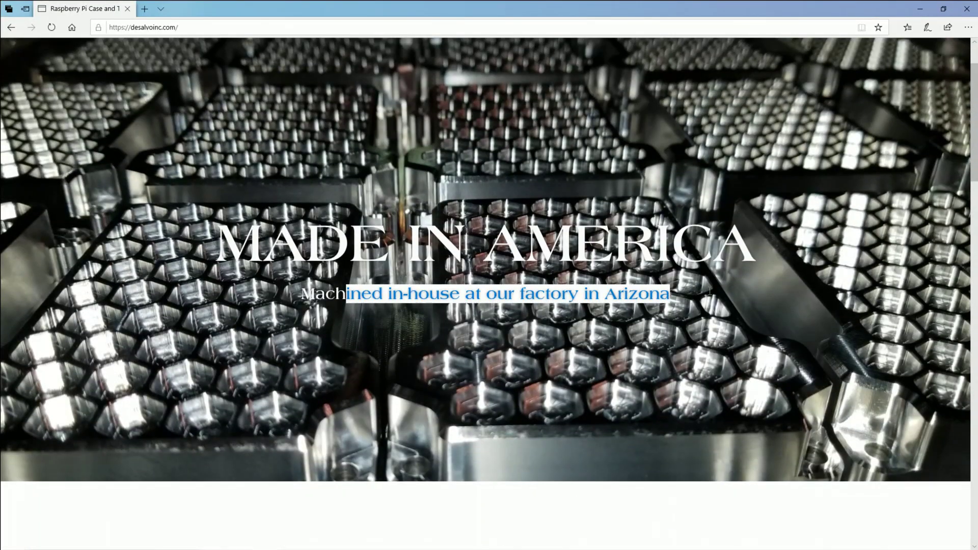
scroll(651, 400, "down", 2)
scroll(652, 400, "down", 10)
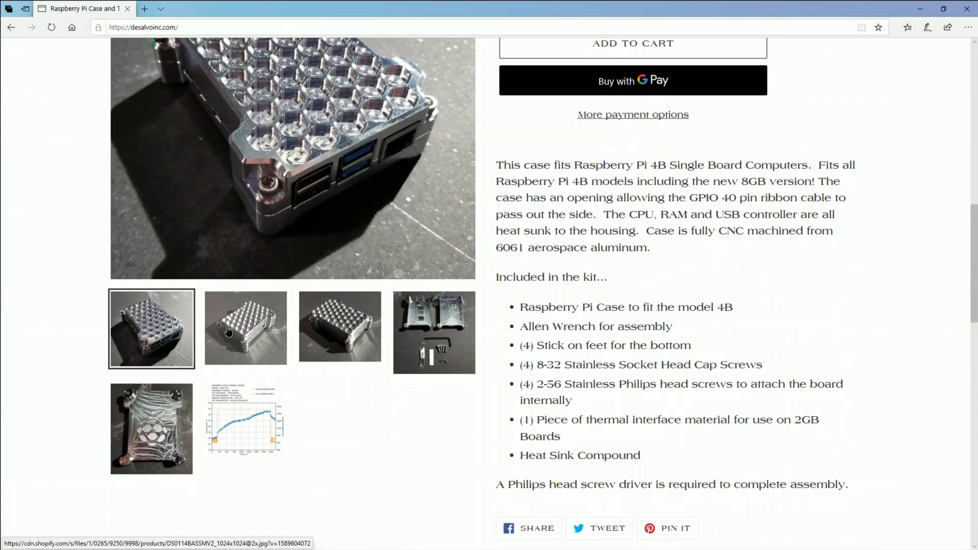
left_click(228, 332)
left_click(340, 382)
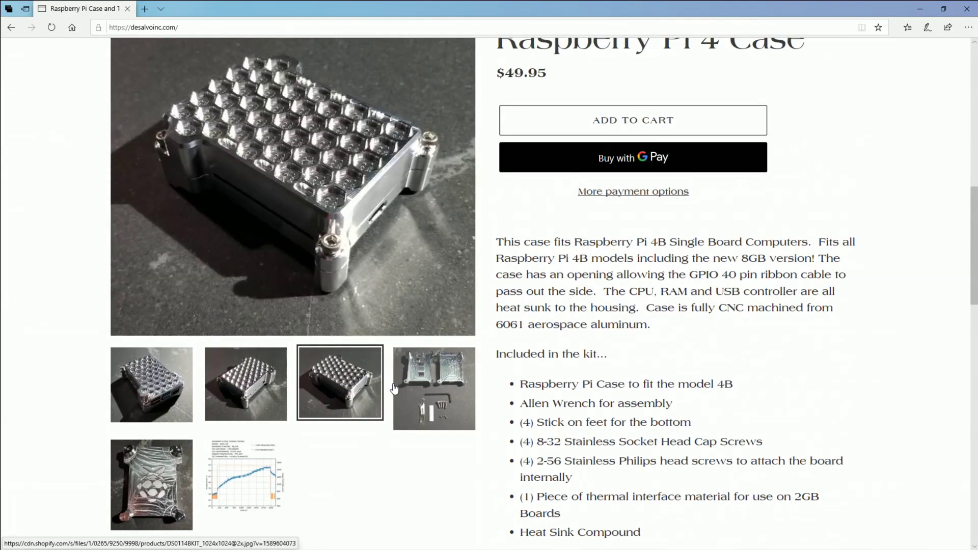
left_click(434, 436)
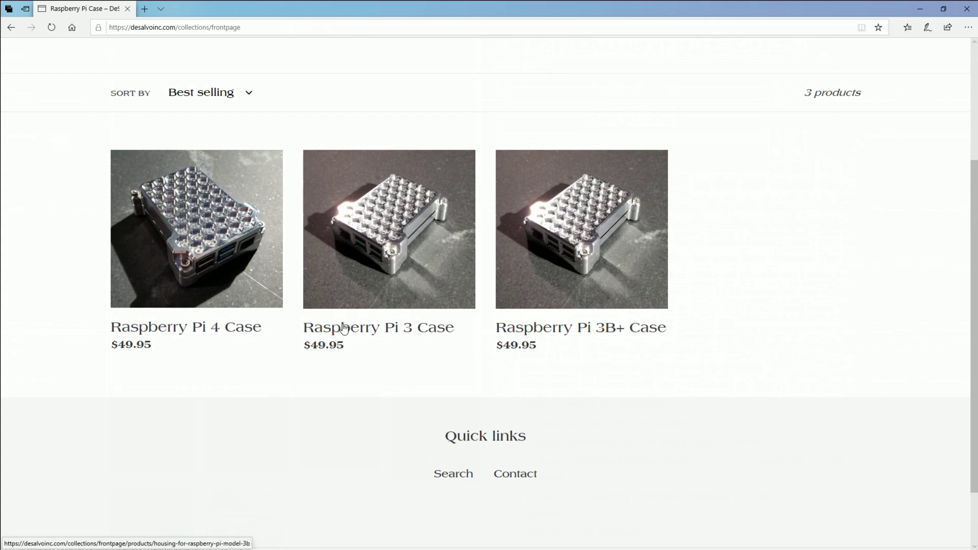
scroll(387, 323, "up", 4)
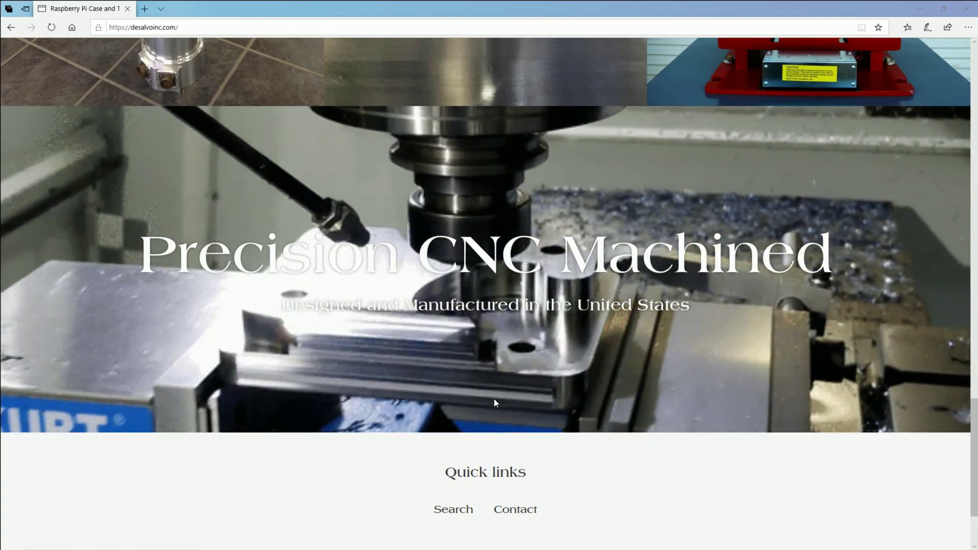
scroll(489, 400, "up", 7)
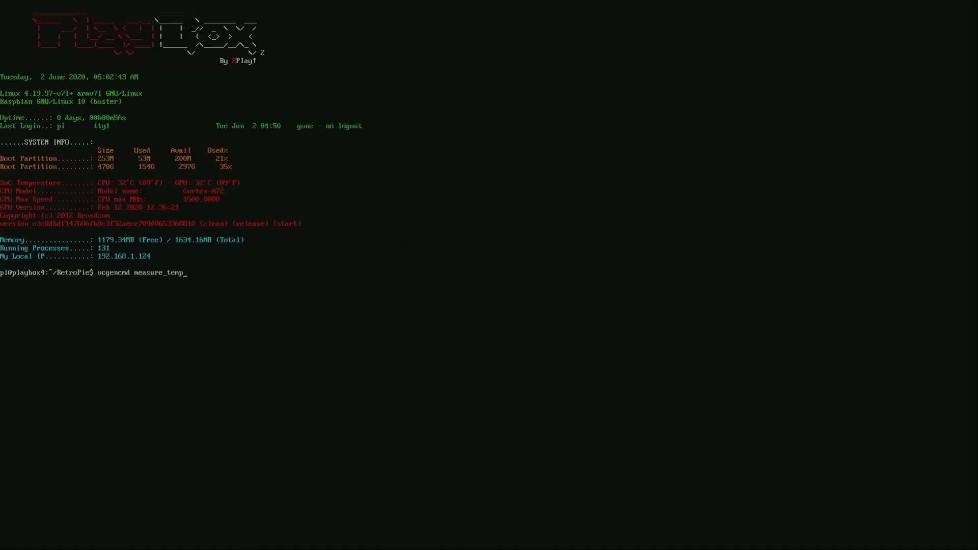
Switch to the Raspberry Pi console and repeatedly run vcgencmd measure_temp to sample the idle temperature.
key("Return")
key("Up")
key("Return")
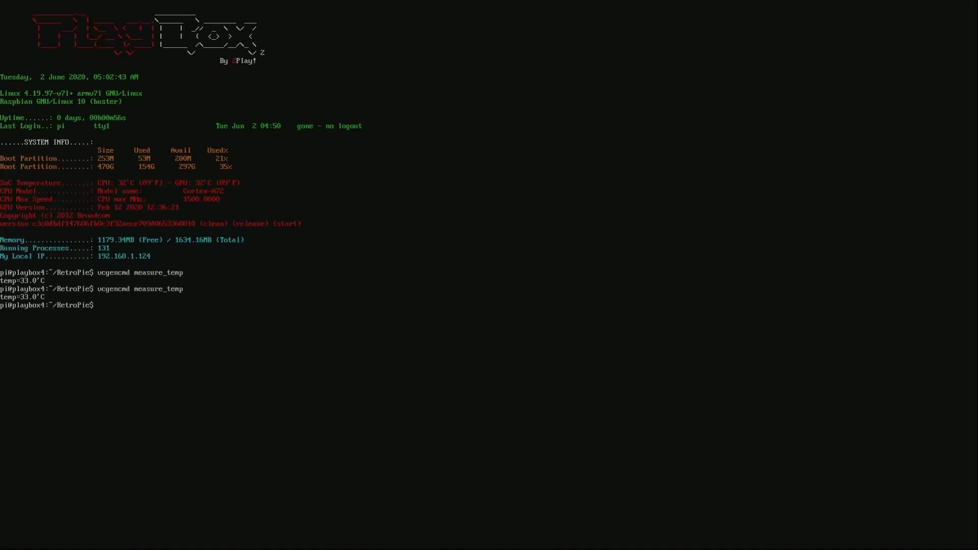
key("Up")
key("Return")
key("Return")
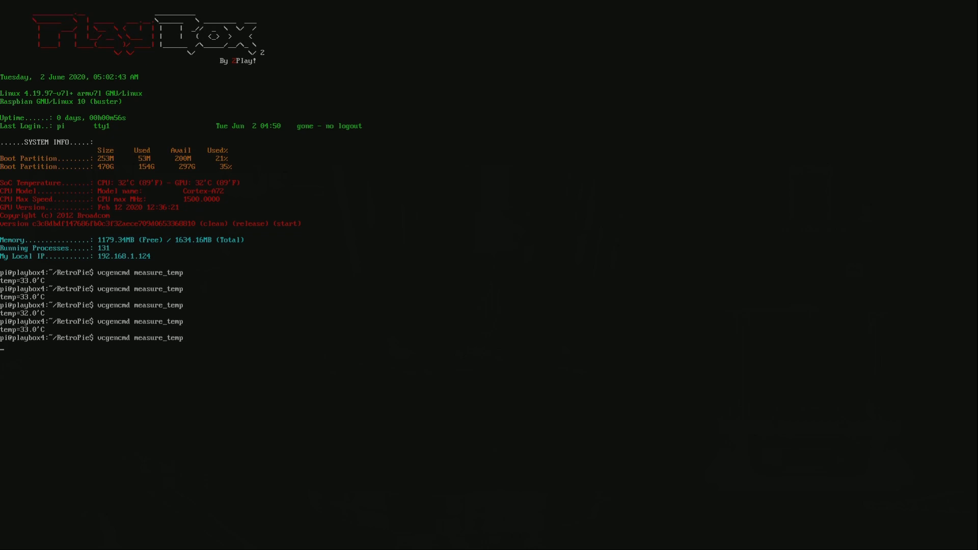
key("Up")
key("Return")
key("Up")
key("Return")
key("Up")
key("Return")
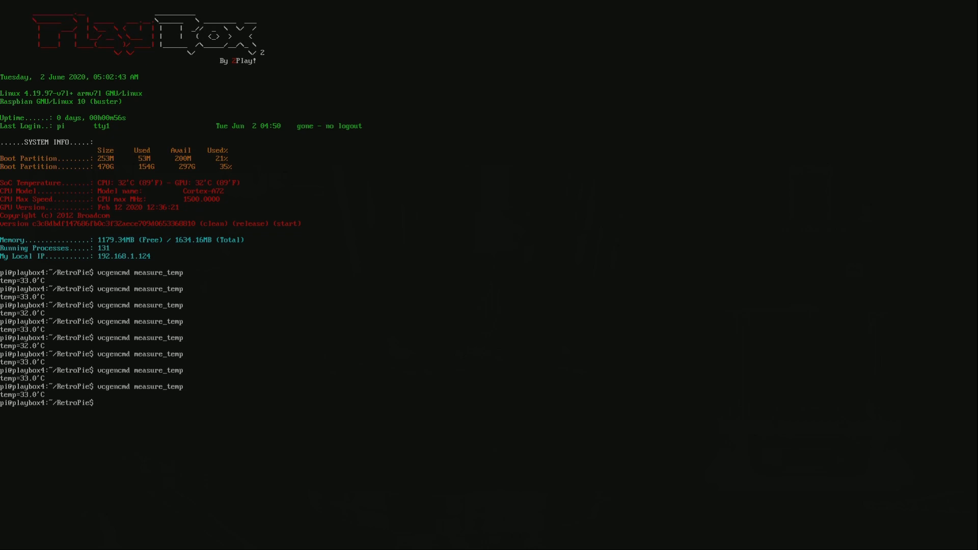
key("Up")
key("Return")
key("Up")
key("Return")
key("Up")
key("Return")
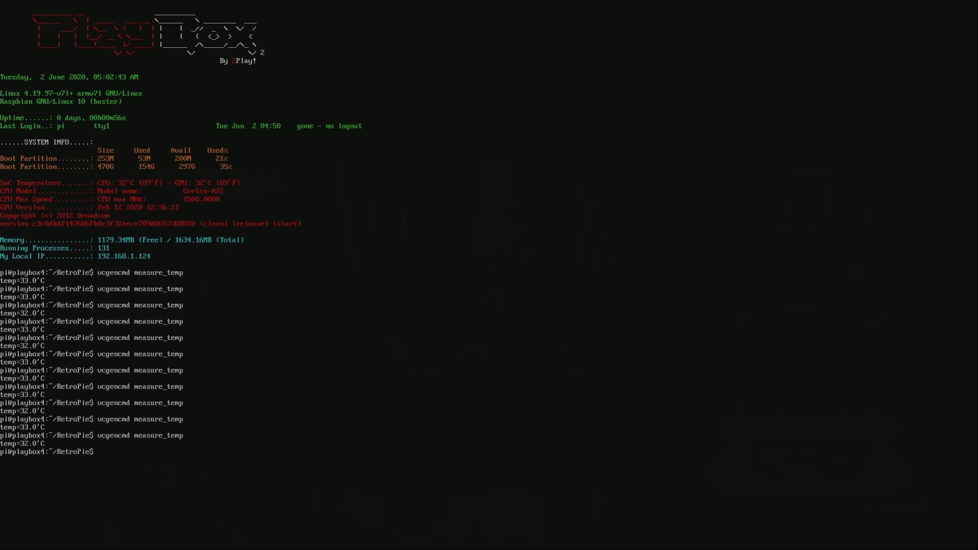
key("Up")
key("Return")
key("Up")
key("Return")
key("Up")
key("Return")
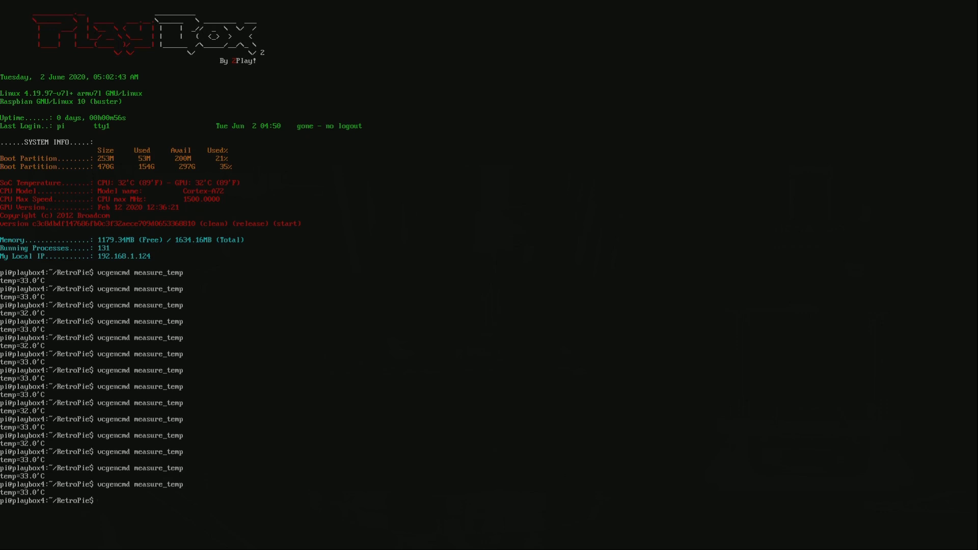
key("Up")
key("Return")
key("Up")
key("Return")
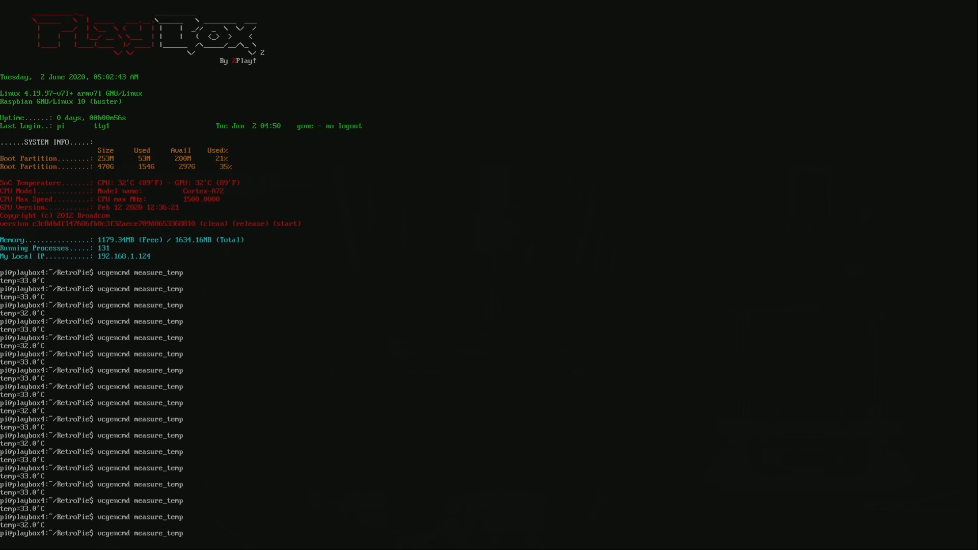
key("Up")
key("Return")
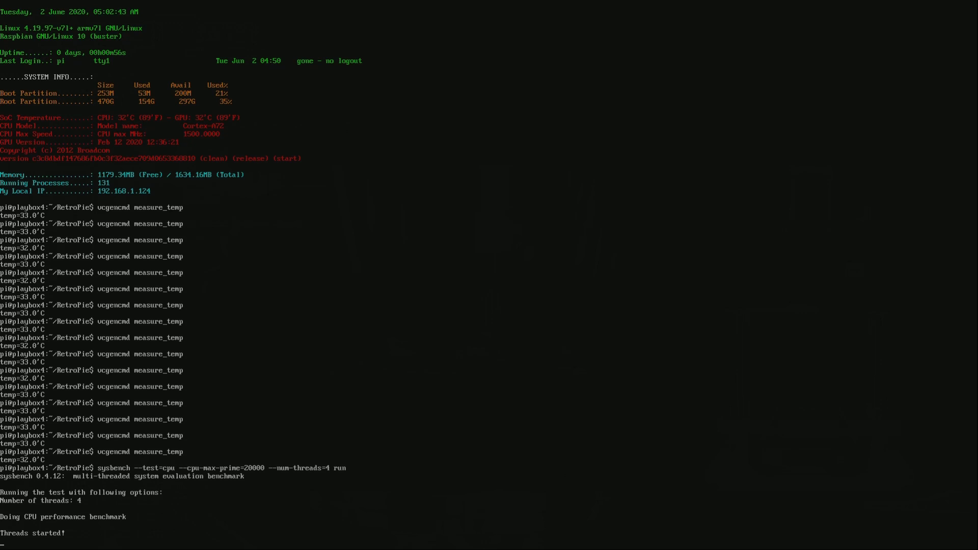
Run vcgencmd measure_temp after the first benchmark, and rerun sysbench --test=cpu --cpu-max-prime=20000 --num-threads=4 run.
key("Up")
key("Up")
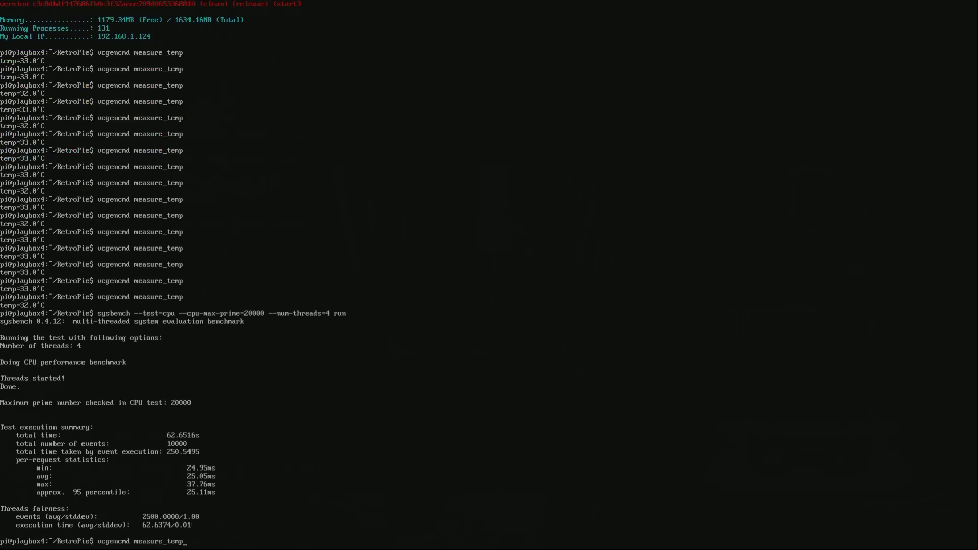
key("Return")
key("Up")
key("Up")
key("Return")
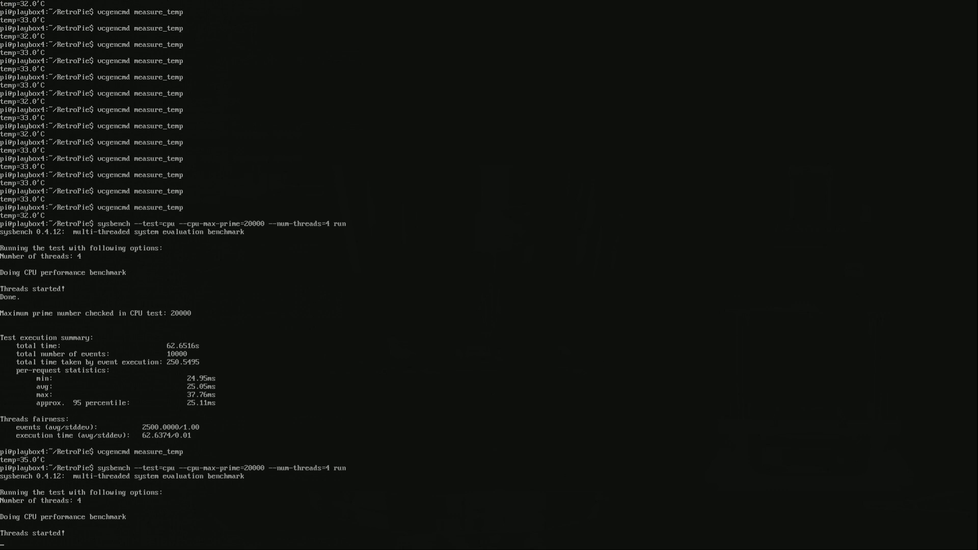
Check the temperature after the second benchmark with vcgencmd measure_temp, and start a third sysbench CPU run with 4 threads and max prime 20000.
key("Up")
key("Up")
key("Return")
key("Up")
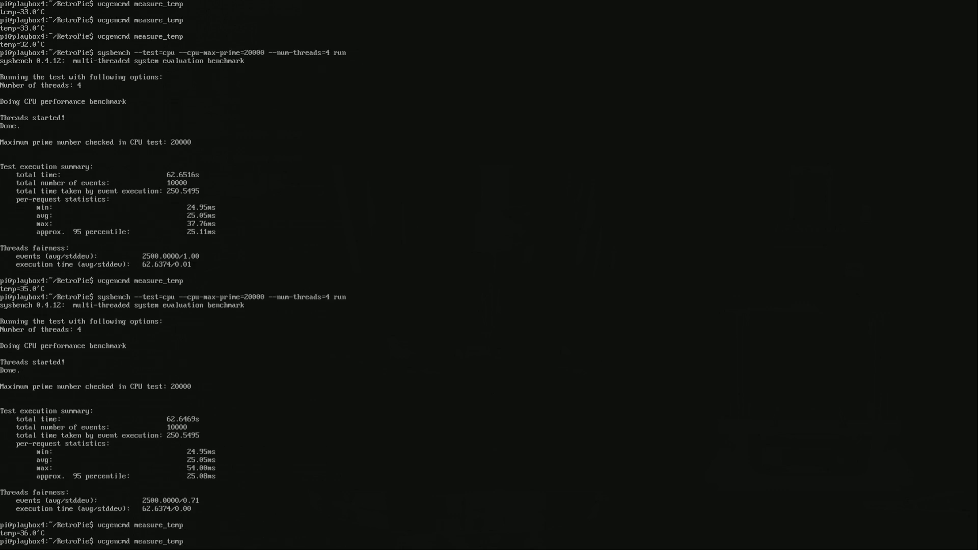
key("Up")
key("Return")
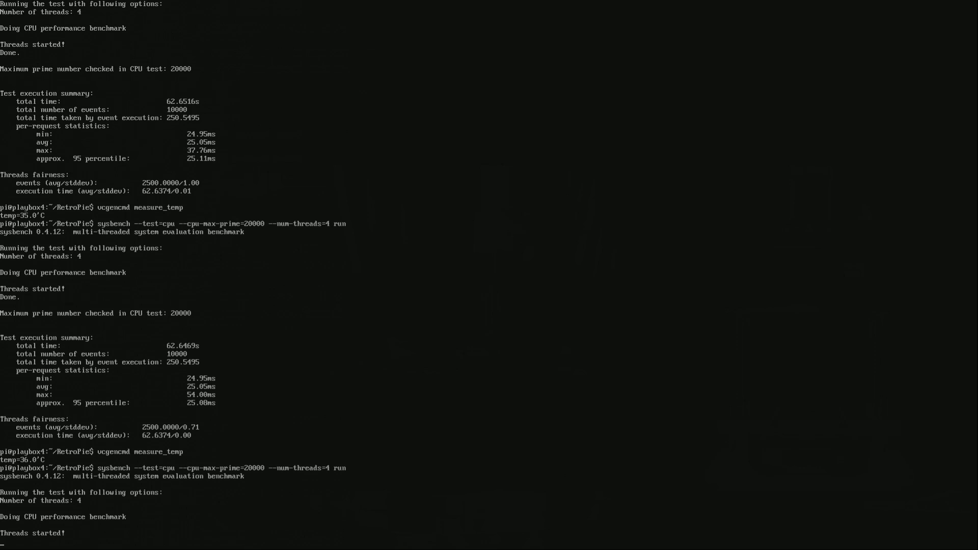
Sample the temperature repeatedly with vcgencmd measure_temp after the third sysbench run.
key("Up")
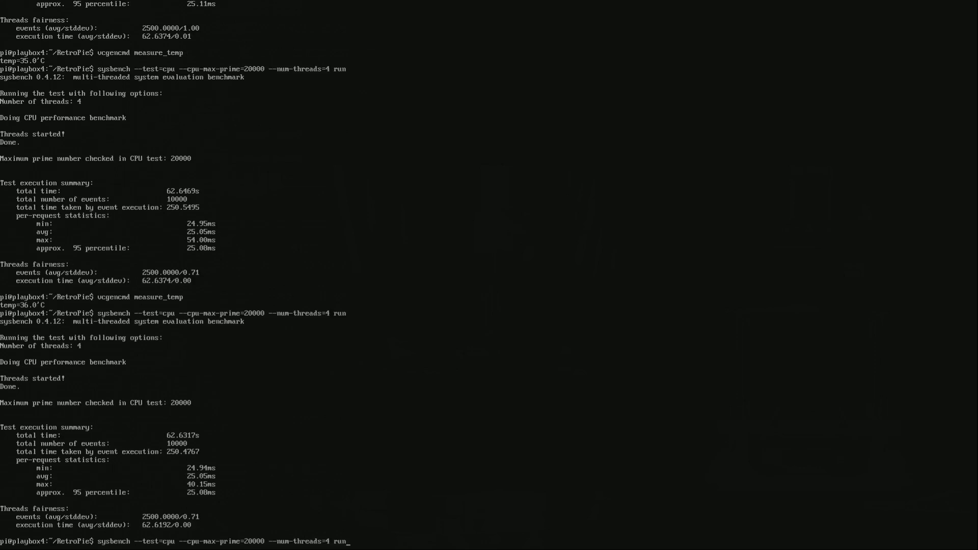
key("Up")
key("Return")
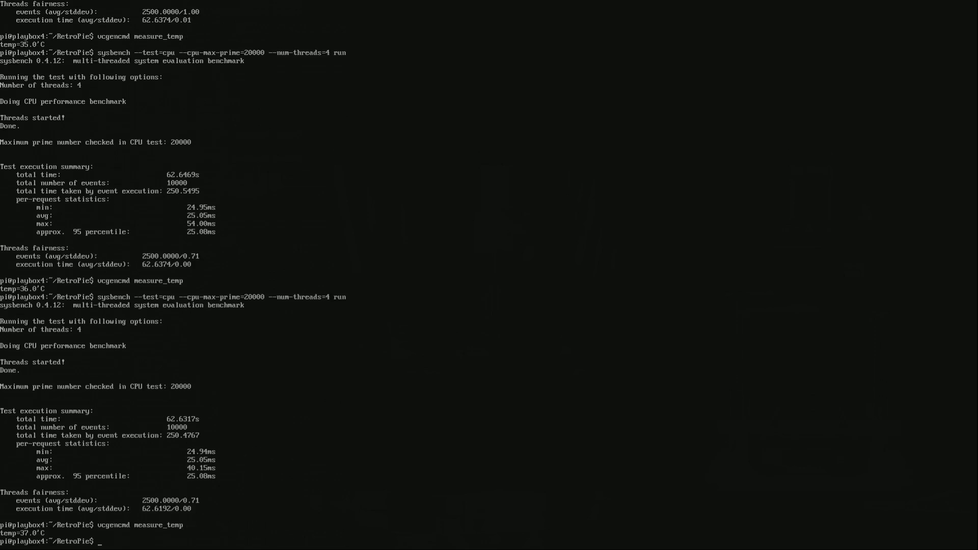
key("Up")
key("Return")
key("Return")
key("Up")
key("Return")
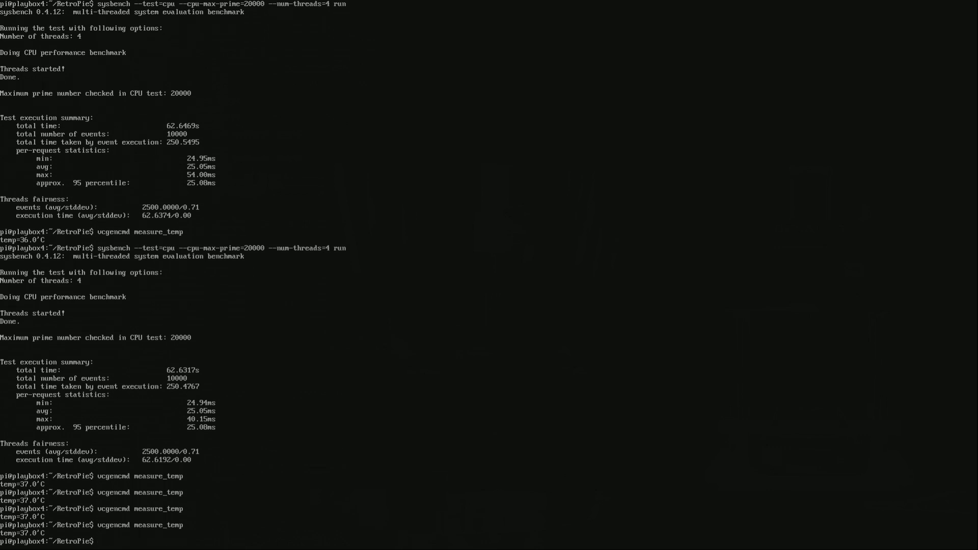
key("Up")
key("Return")
key("Return")
key("Up")
key("Return")
key("Up")
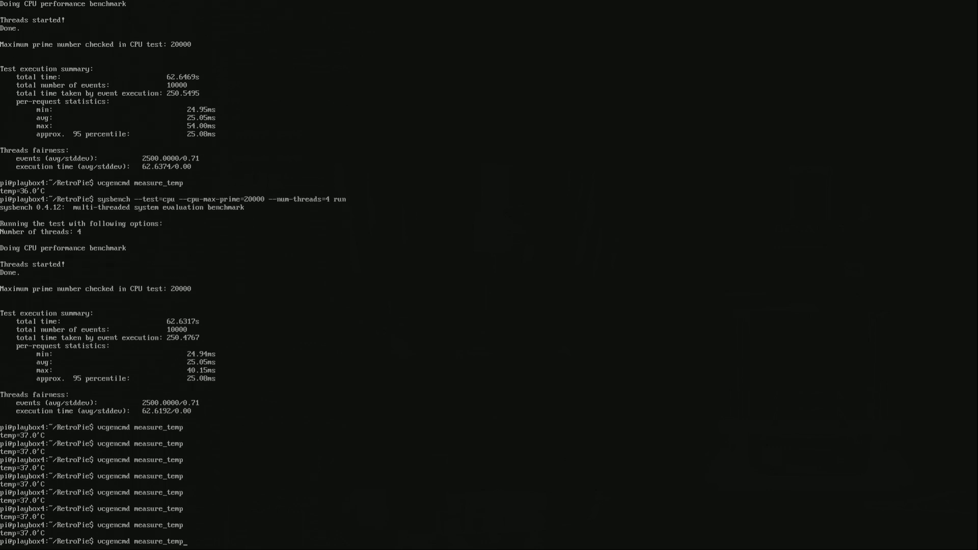
key("Return")
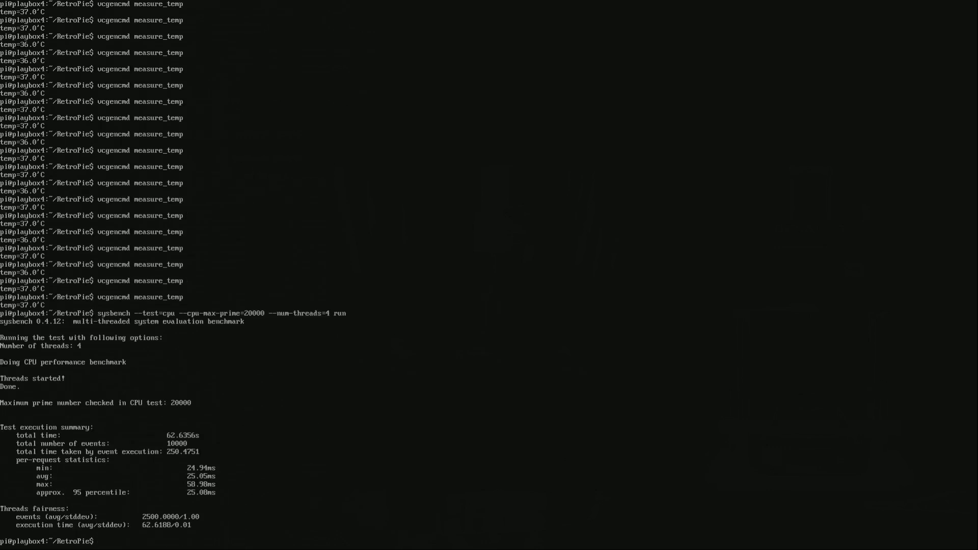
Measure the temperature after the completed stress test, and run the 4-thread sysbench CPU benchmark again with max prime 20000.
key("Up")
key("Up")
key("Return")
key("Up")
key("Return")
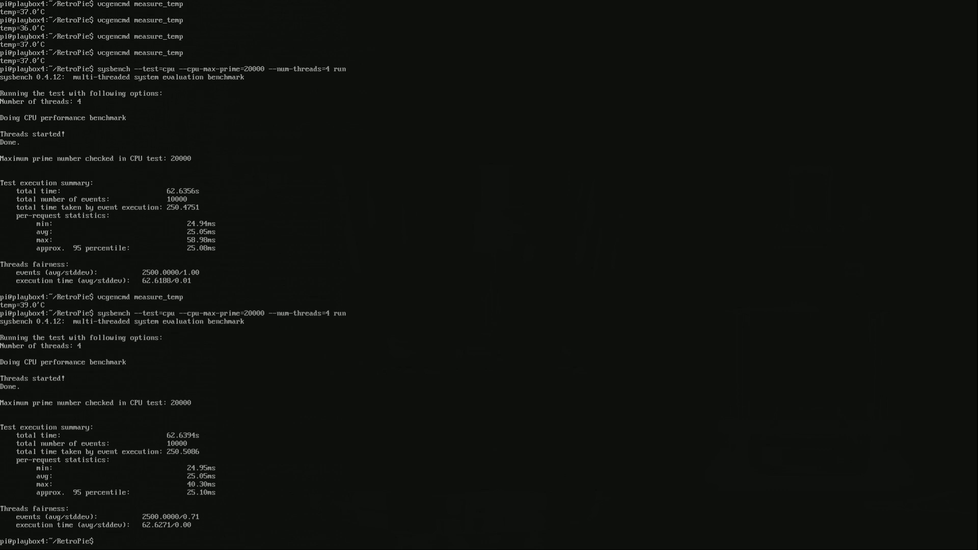
Take one more temperature reading with vcgencmd measure_temp, and repeat sysbench --test=cpu --cpu-max-prime=20000 --num-threads=4 run.
key("Up")
key("Up")
key("Return")
key("Up")
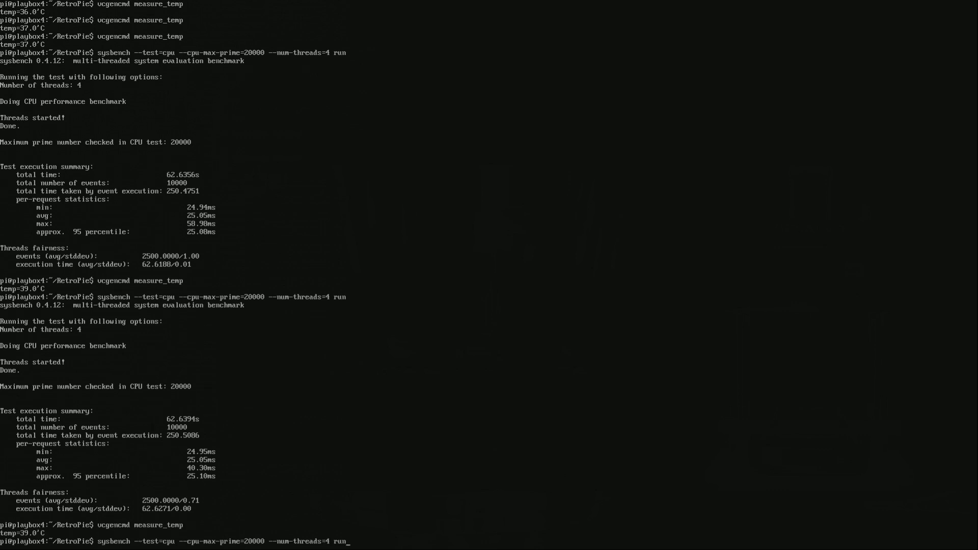
key("Return")
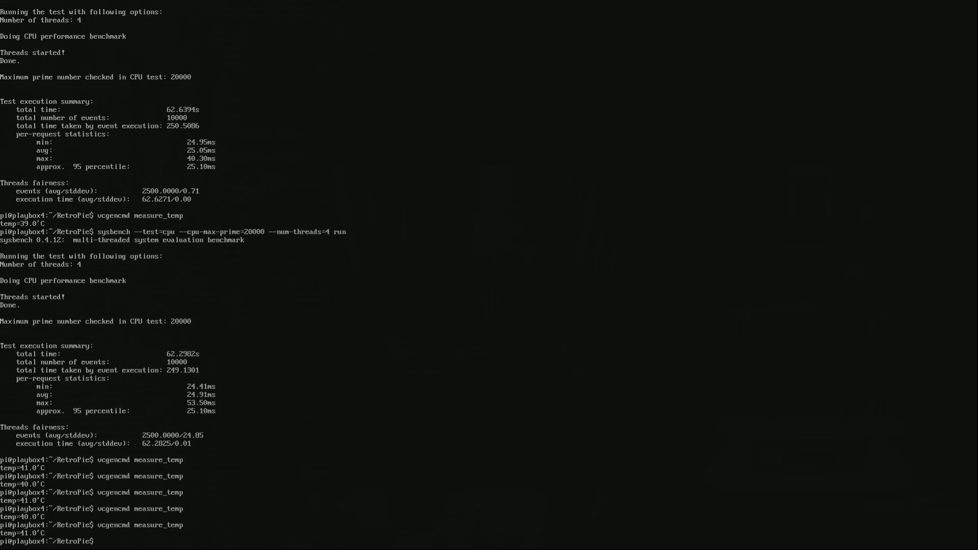
Repeatedly run vcgencmd measure_temp to track the temperature following the repeated CPU benchmarks.
key("Up")
key("Return")
key("Up")
key("Return")
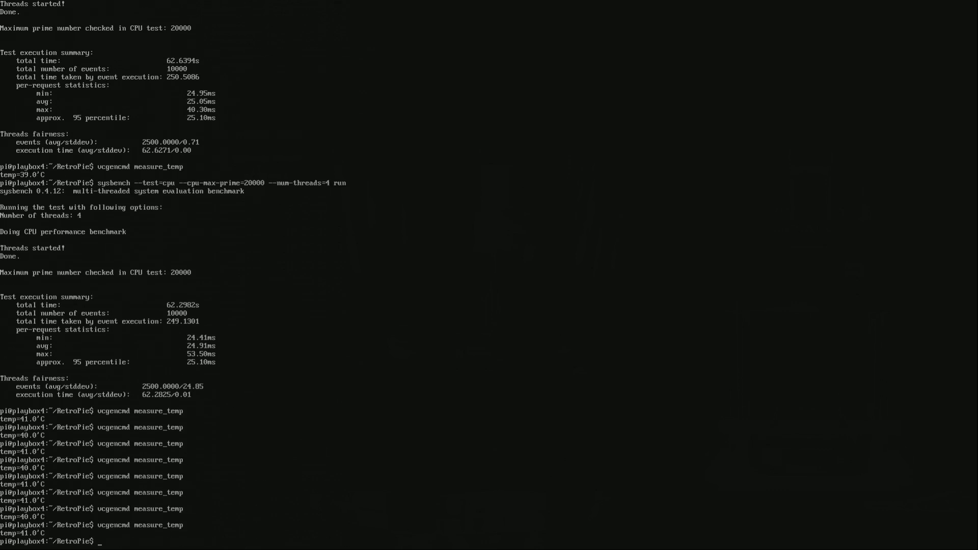
key("Up")
key("Return")
key("Up")
key("Return")
key("Up")
key("Return")
key("Up")
key("Return")
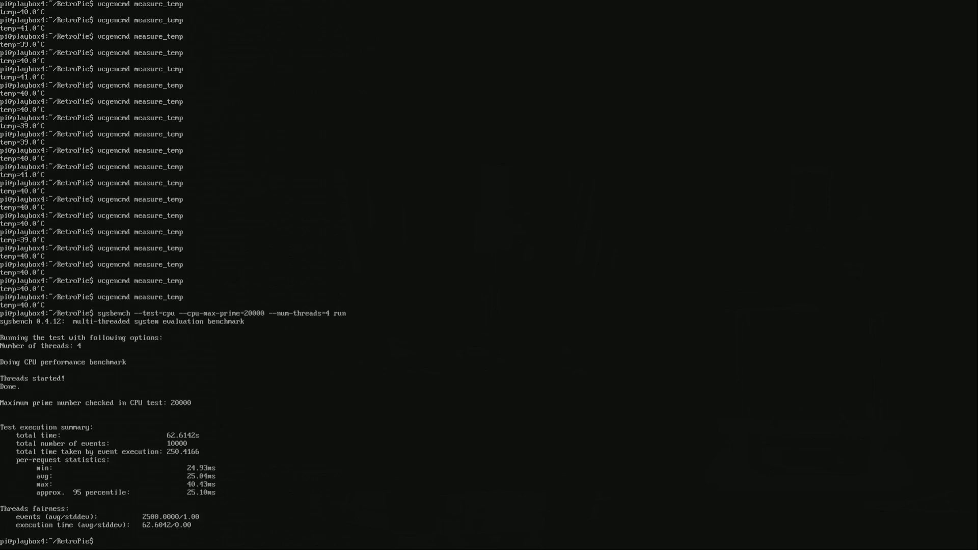
Take two temperature readings with vcgencmd measure_temp right after the completed sysbench run.
key("Up")
key("Up")
key("Return")
key("Up")
key("Return")
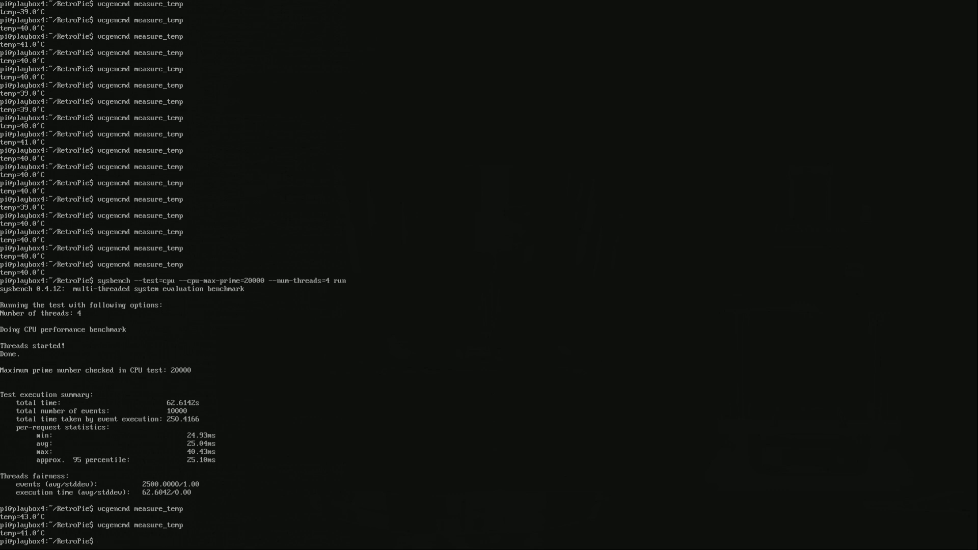
Sample the temperature several times with vcgencmd measure_temp after the final sysbench CPU benchmark.
key("Up")
key("Up")
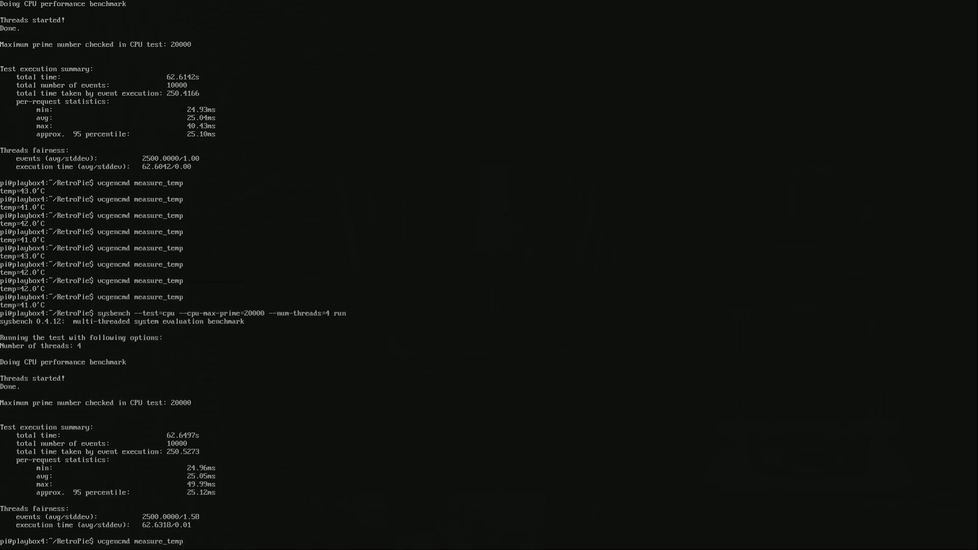
key("Return")
key("Up")
key("Return")
key("Up")
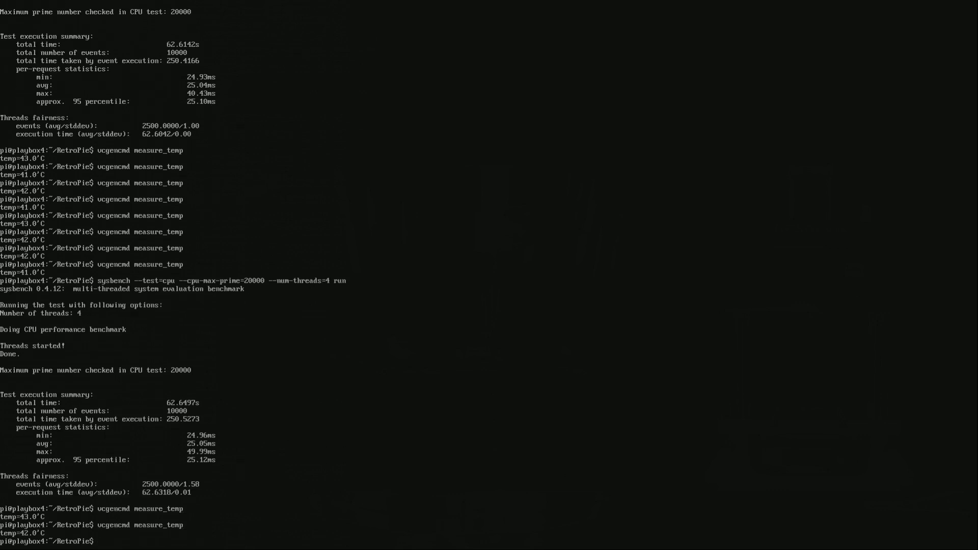
key("Return")
key("Up")
key("Return")
key("Up")
key("Return")
key("Up")
key("Return")
key("Up")
key("Return")
key("Up")
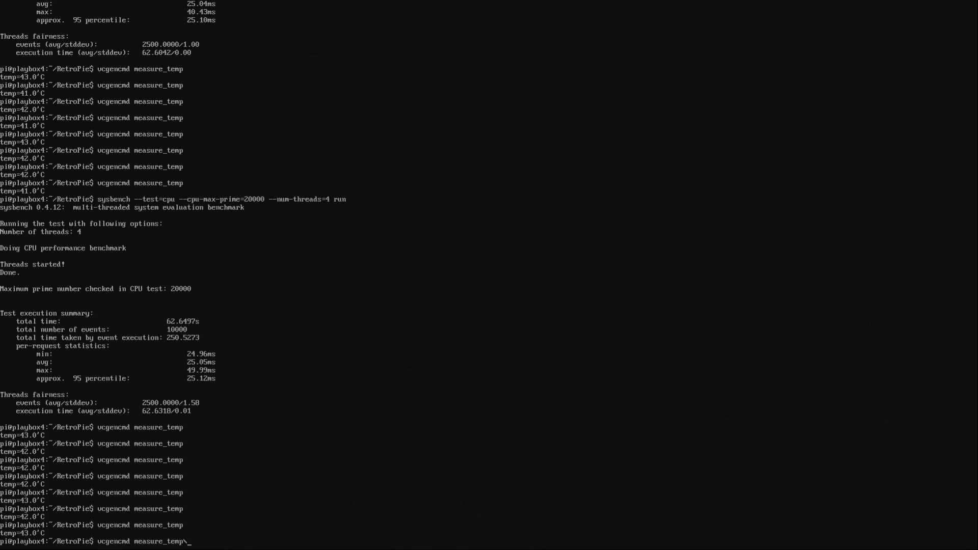
type("\\")
key("Return")
key("Up")
type("\\")
key("Return")
key("Up")
type("\\")
key("Return")
key("Up")
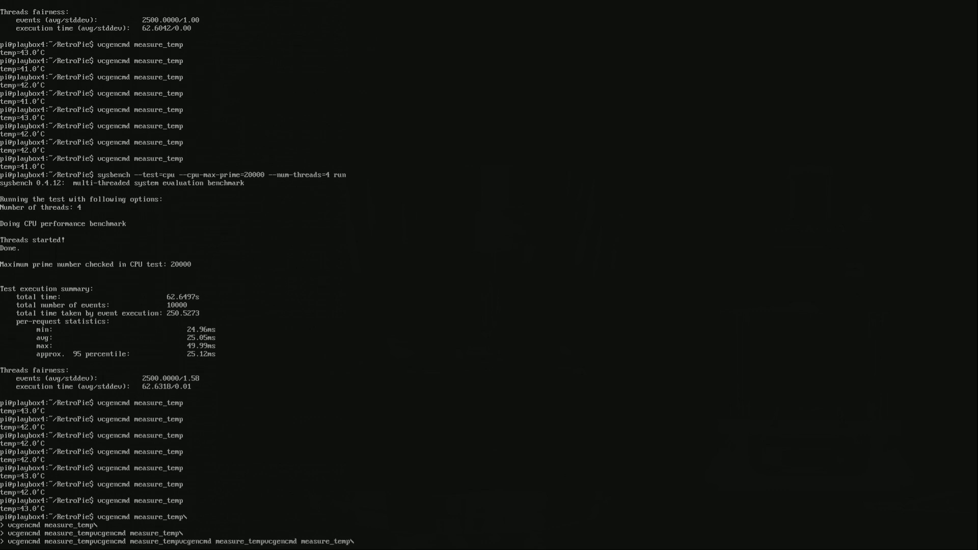
type("\\")
key("Return")
key("Up")
key("backslash")
key("Return")
key("Up")
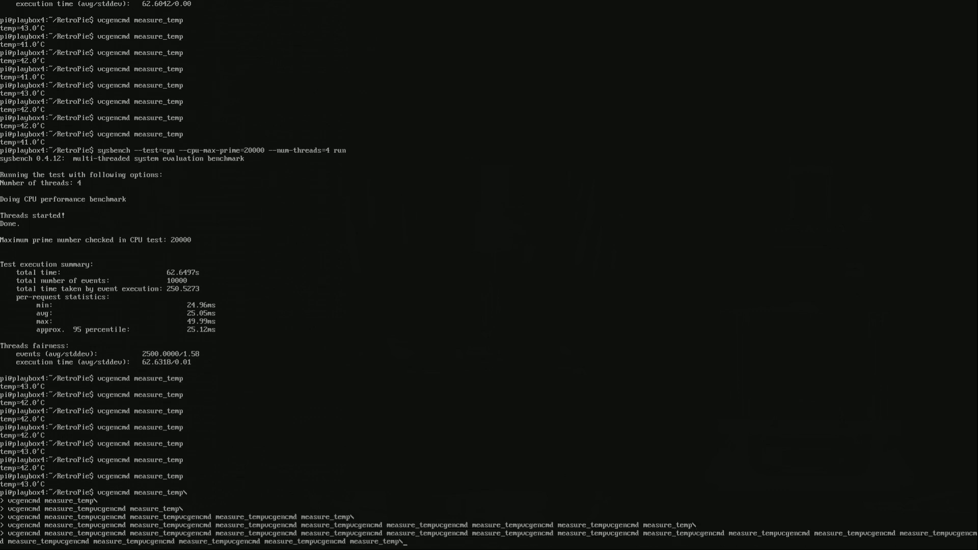
key("Up")
key("Up")
key("Return")
Resume sampling the post-benchmark temperature by running a clean vcgencmd measure_temp command repeatedly.
key("Up")
key("Up")
key("Return")
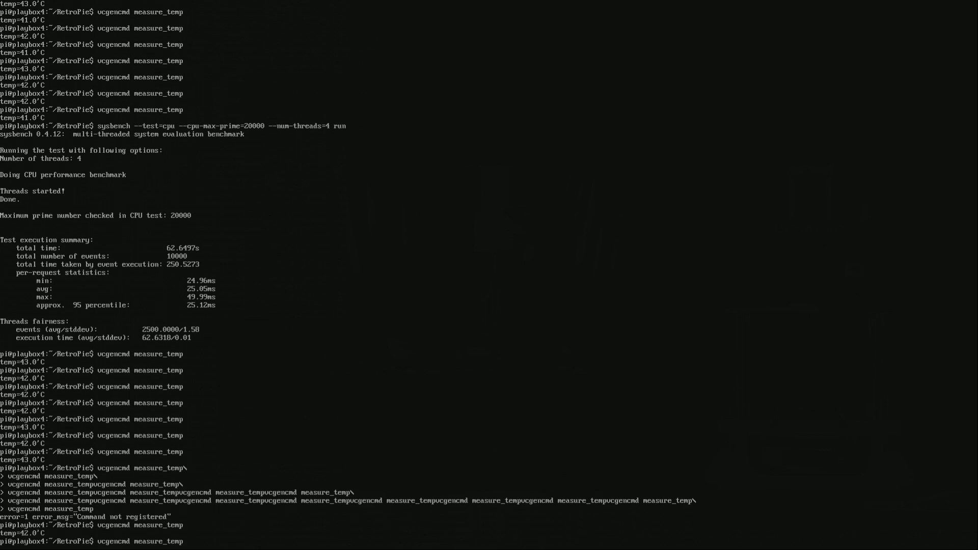
key("Return")
key("Up")
key("Return")
key("Up")
key("Return")
key("Up")
key("Return")
key("Up")
key("Return")
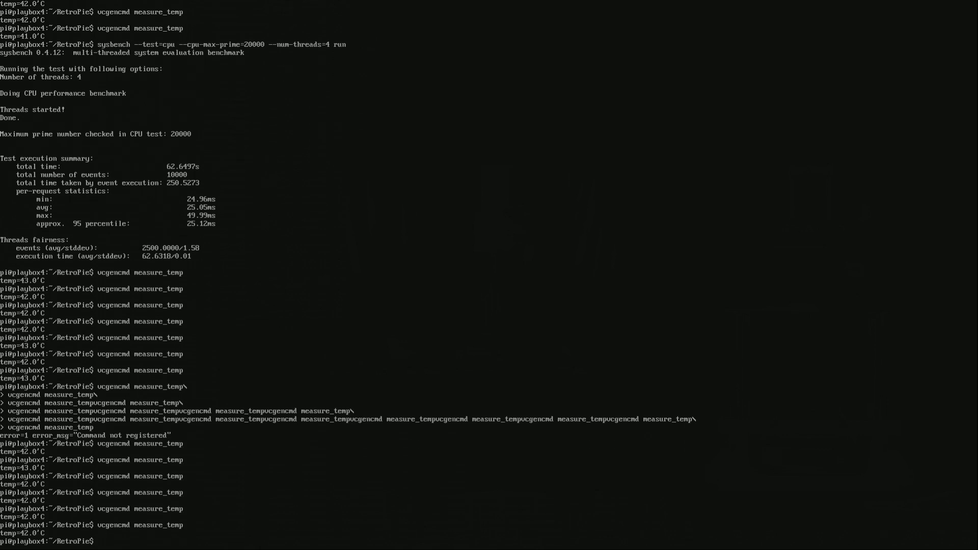